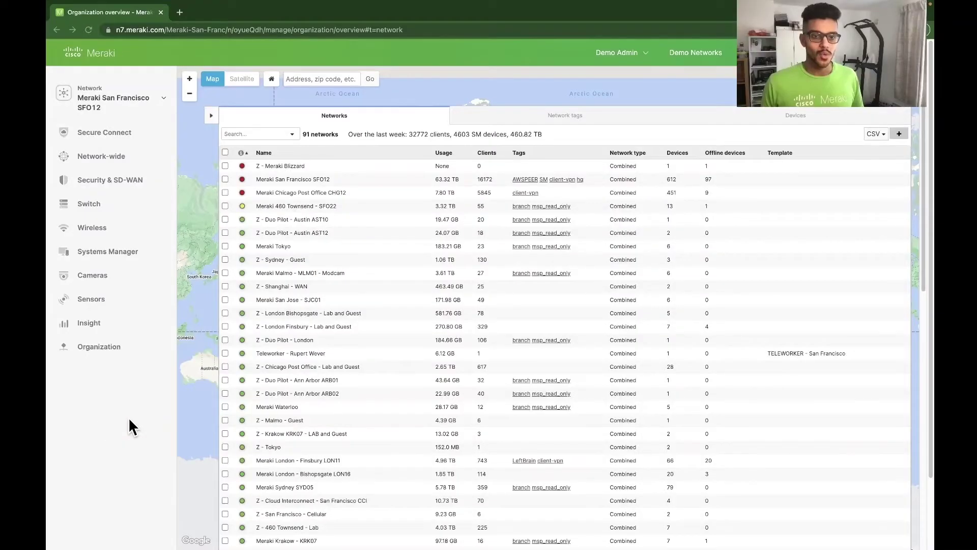
Open the Sensors > Configure > Automations page of the Meraki San Francisco SFO12 network
click(135, 434)
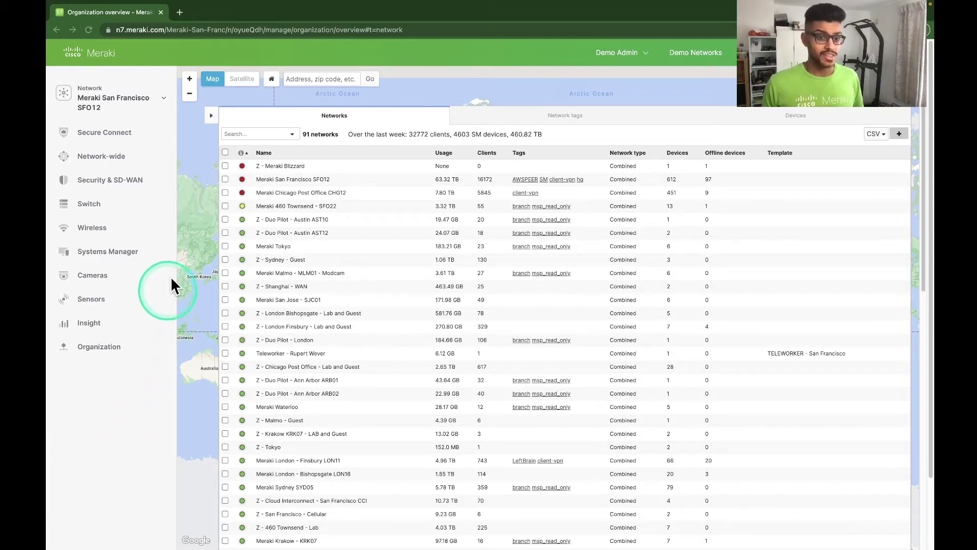
click(293, 184)
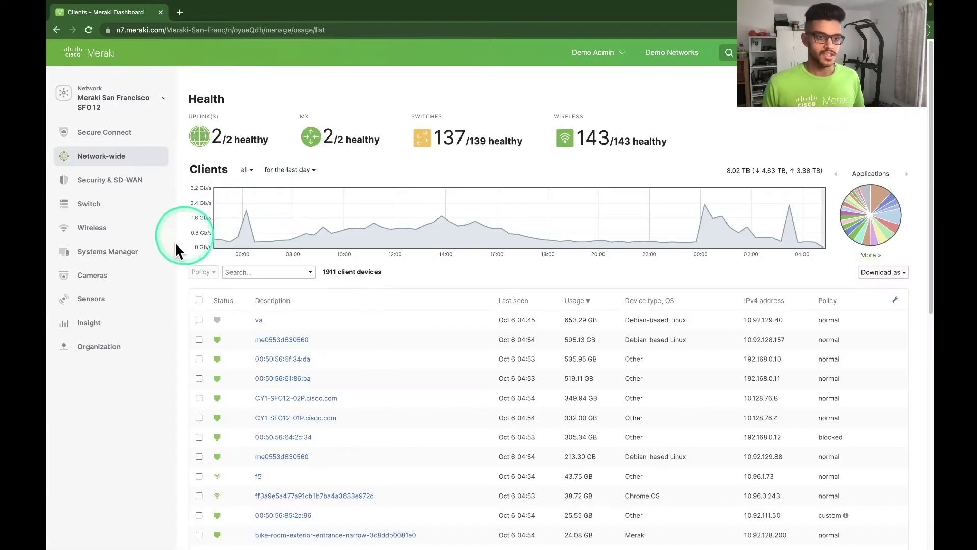
mouse_move(99, 304)
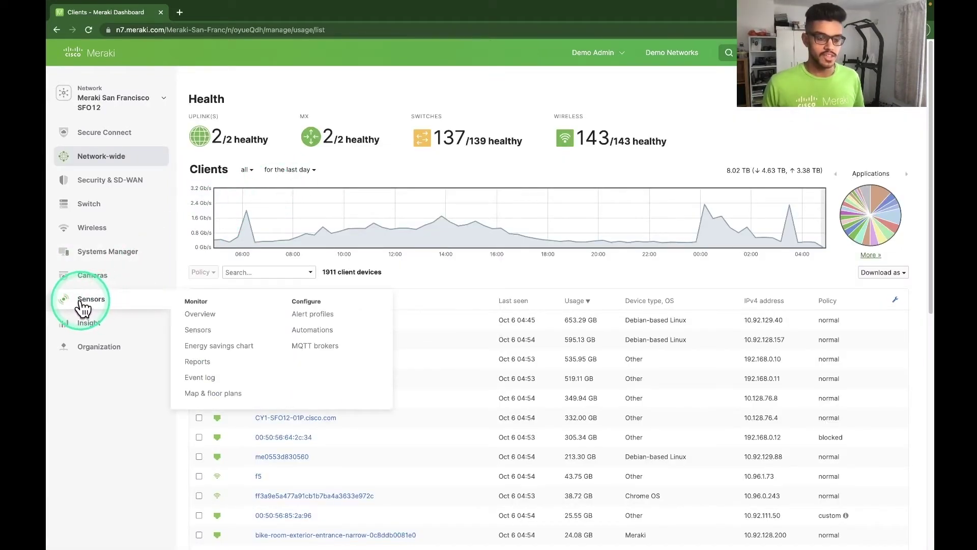
click(312, 331)
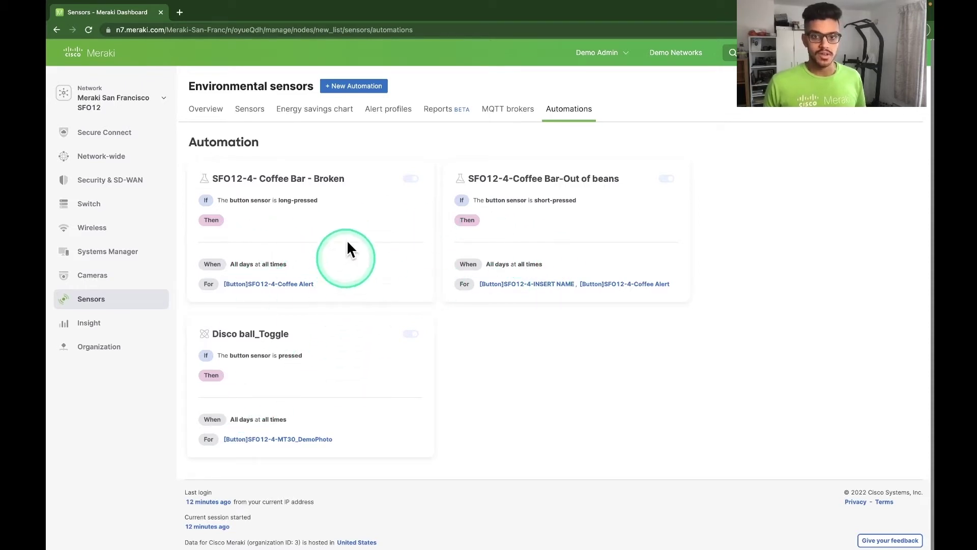
Create a new automation named 'Refill milk in coffee machine' with the trophy icon
click(353, 89)
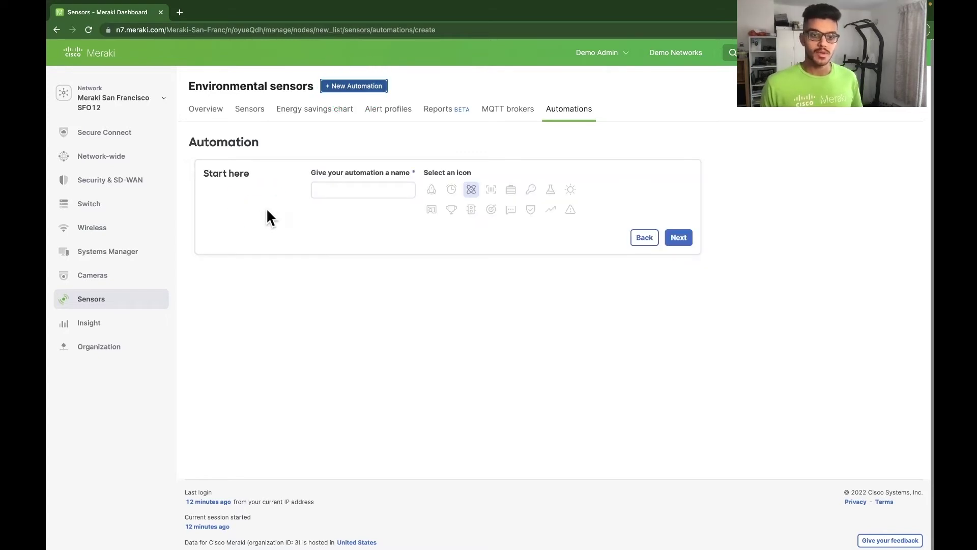
click(316, 194)
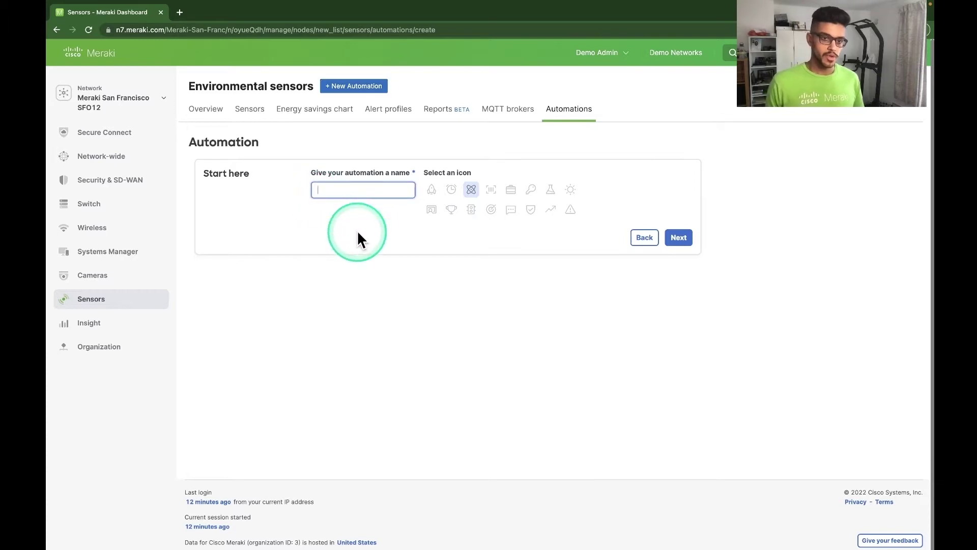
text(Refill milk in coffee machine)
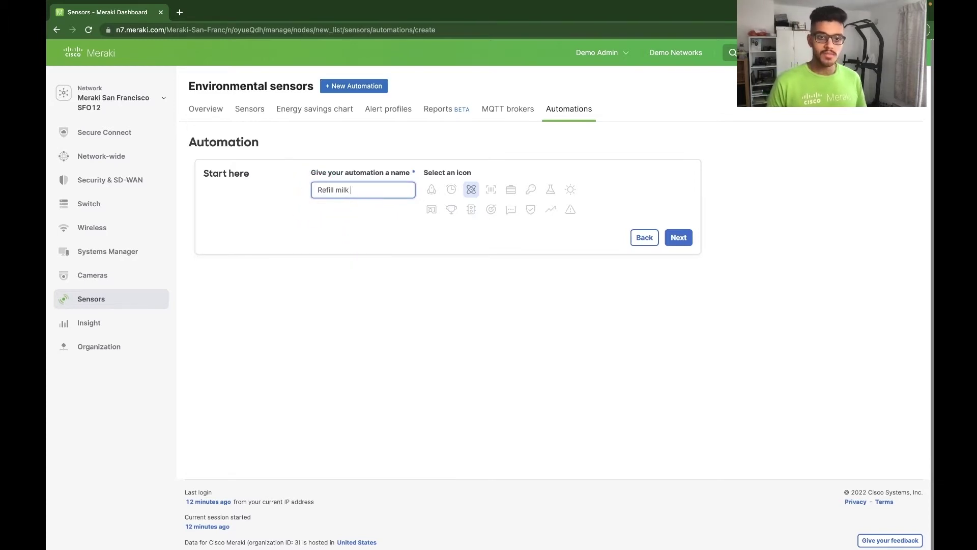
click(451, 209)
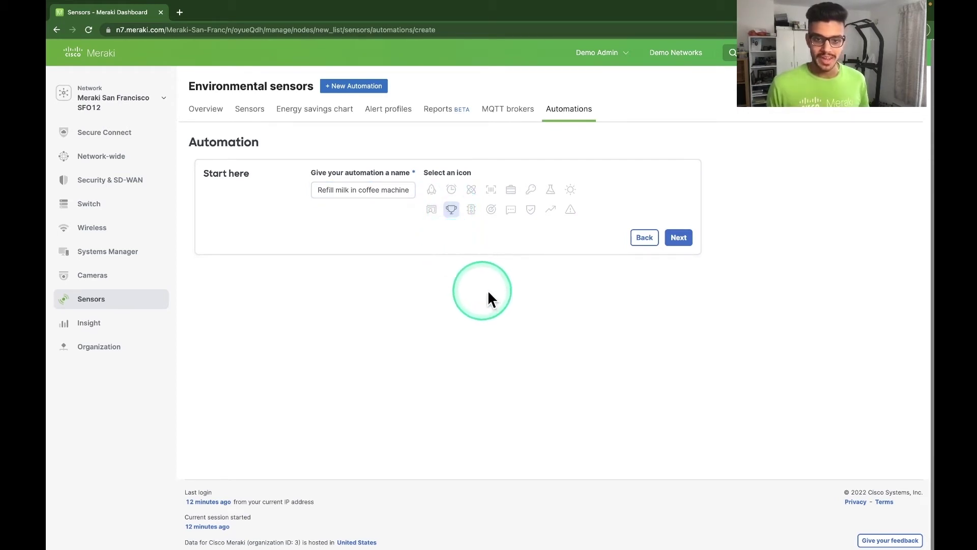
click(679, 238)
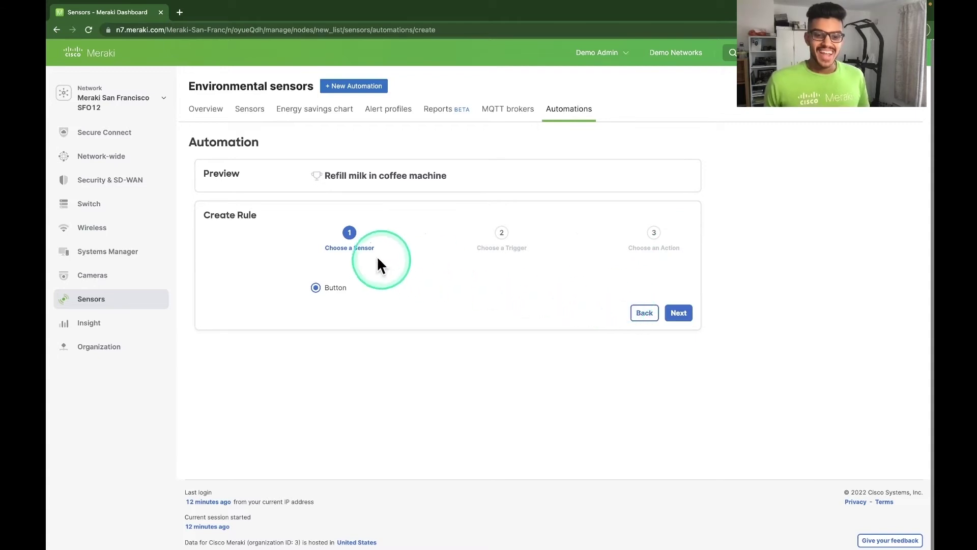
Keep the Button sensor and set the trigger to Short Press
click(348, 233)
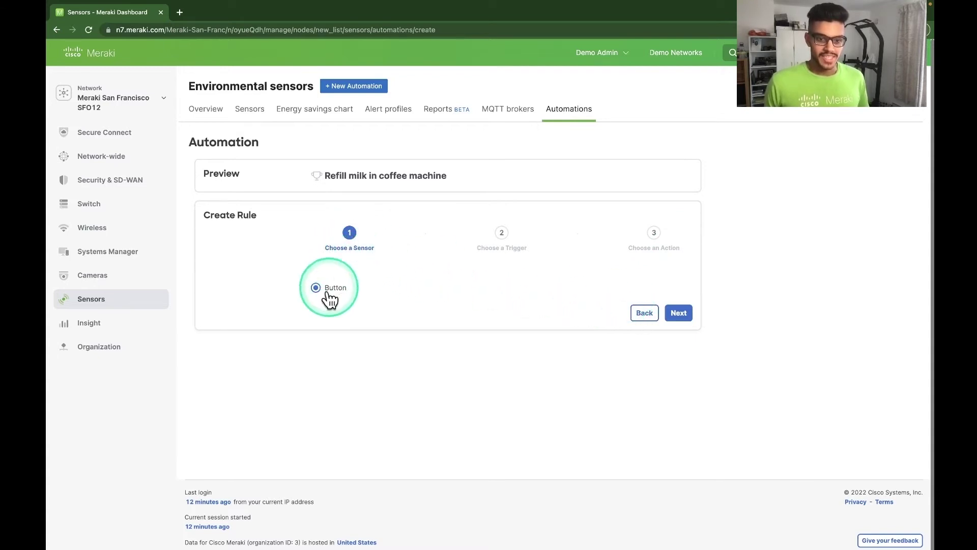
click(683, 311)
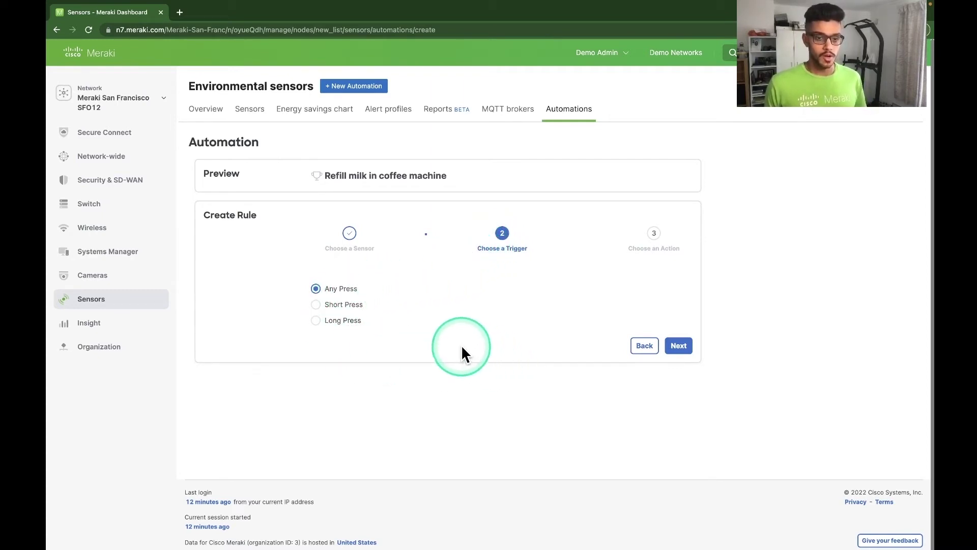
click(328, 307)
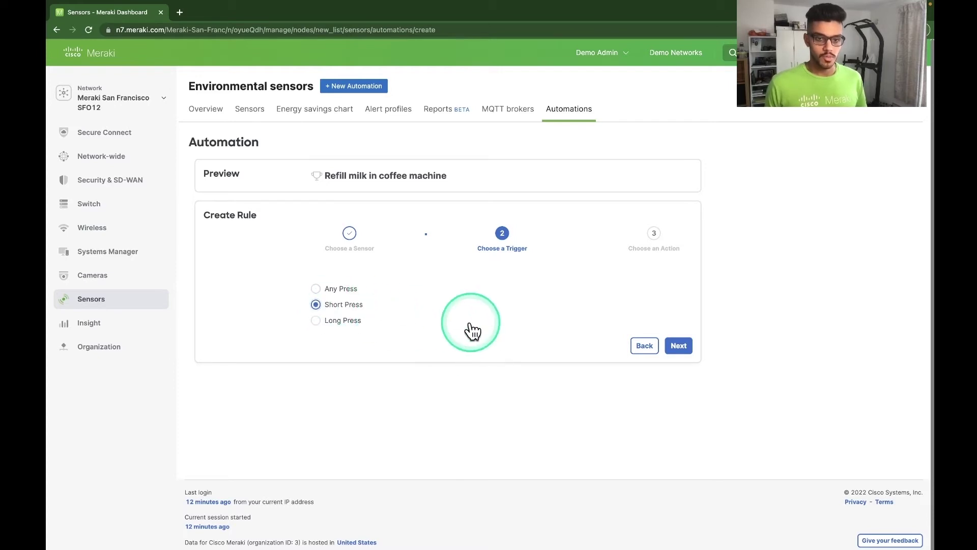
click(685, 344)
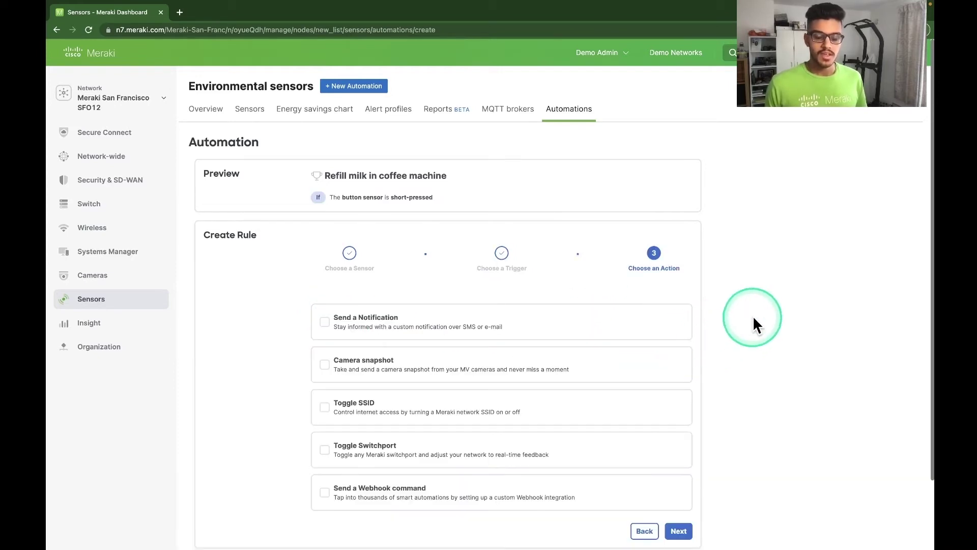
Add a Send a Notification action asking to refill the milk, ending 'Thank you :)'
scroll(754, 315, down, 3)
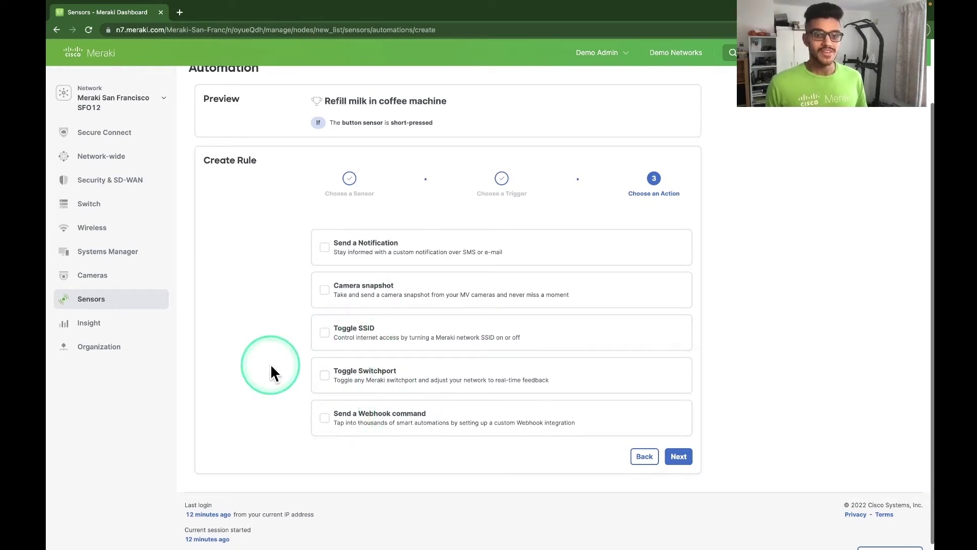
click(324, 247)
click(354, 311)
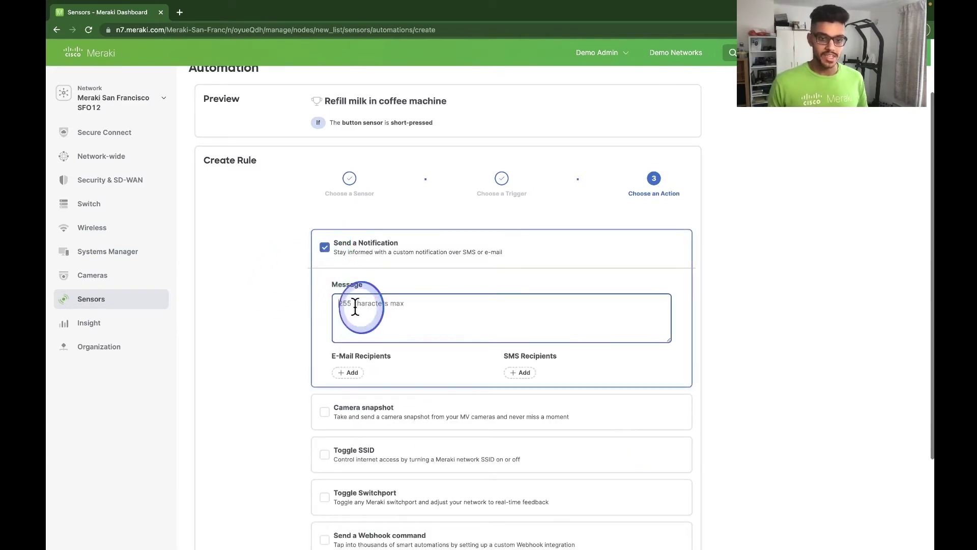
text(Please refill the coffee machine with)
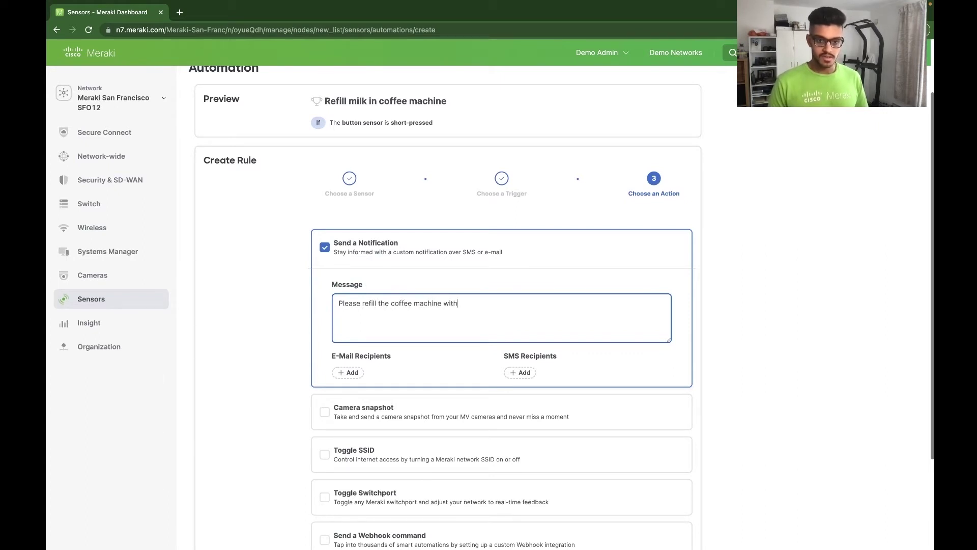
text(mil)
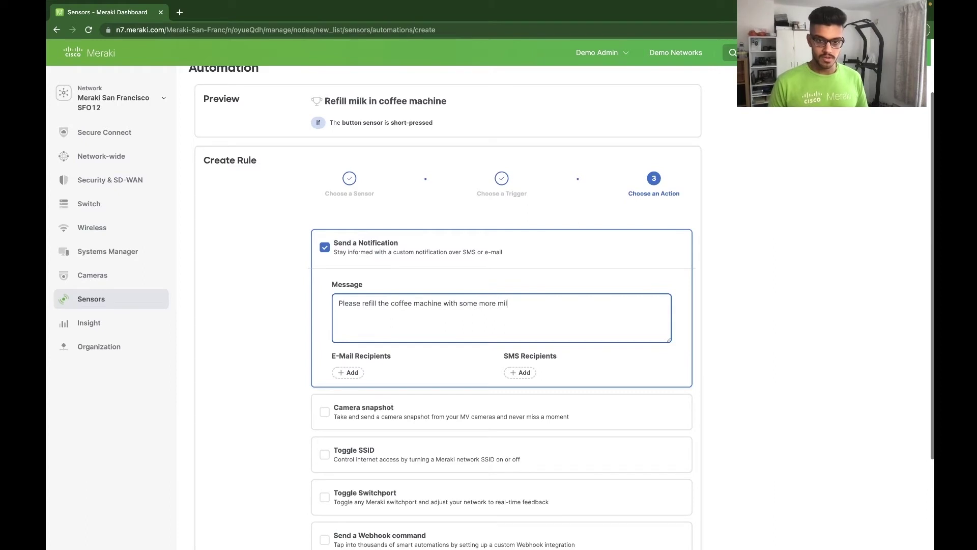
text(k! Thank you :))
click(296, 367)
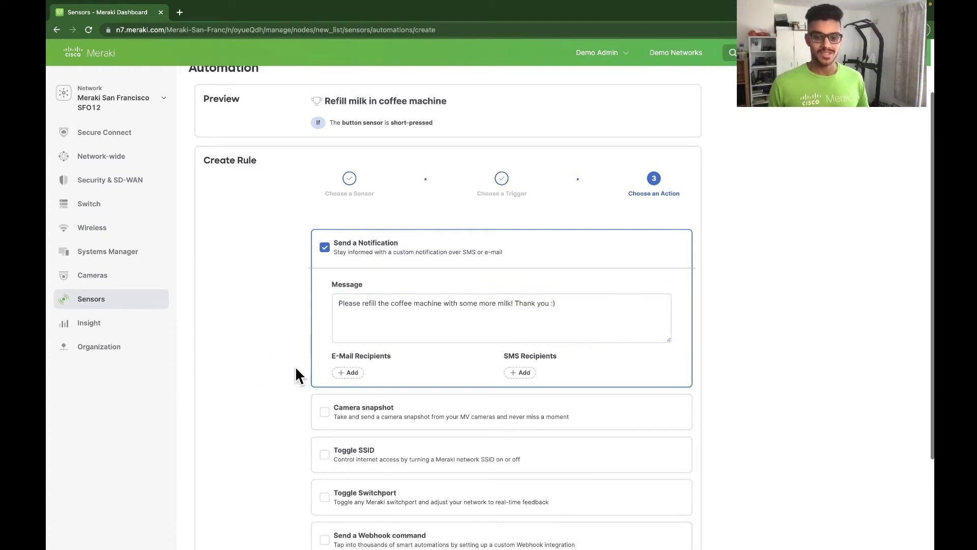
Add the office manager's e-mail address as the notification recipient
click(336, 361)
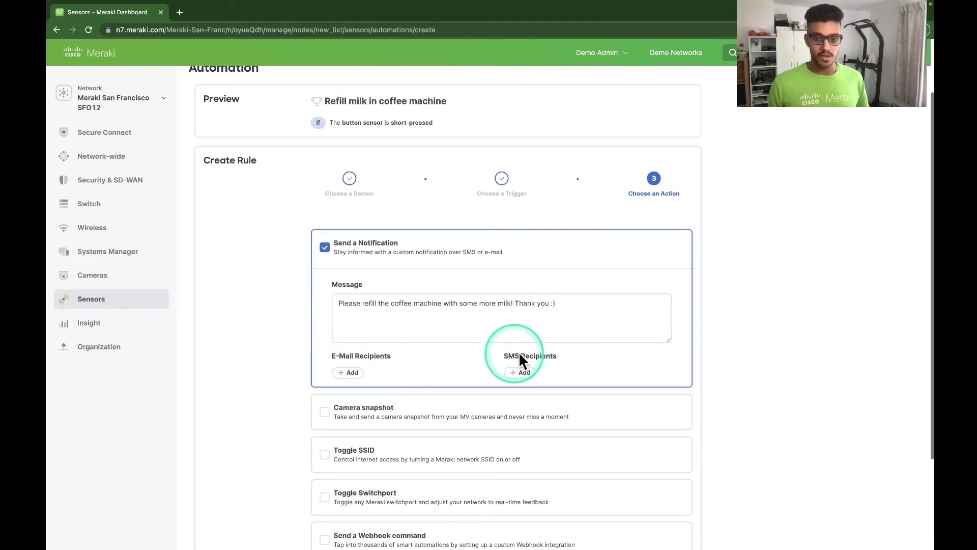
click(352, 373)
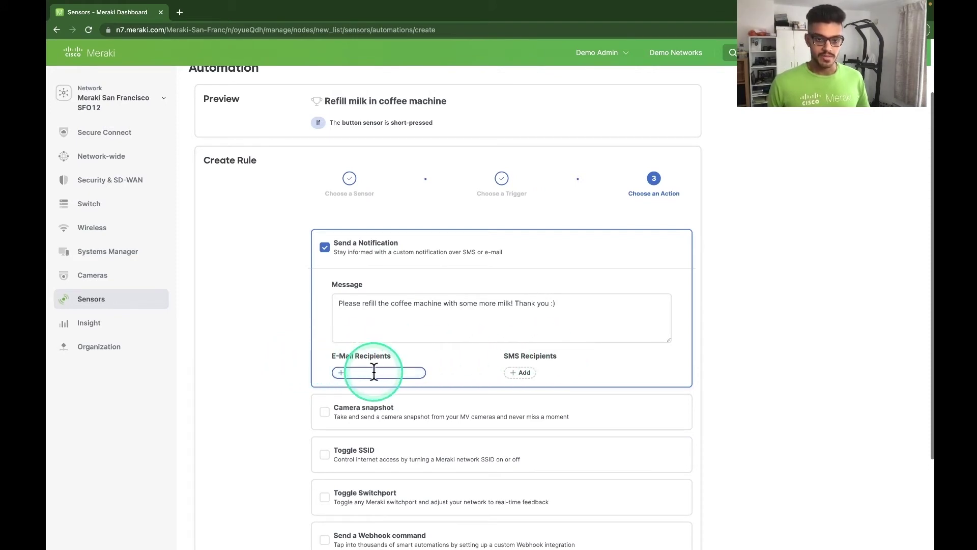
text(officemanager@companyname.com)
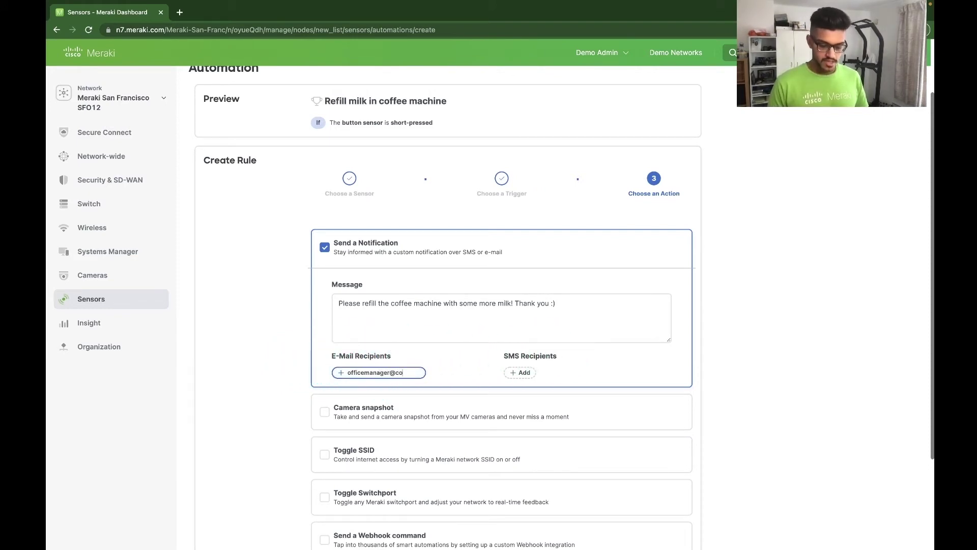
click(451, 337)
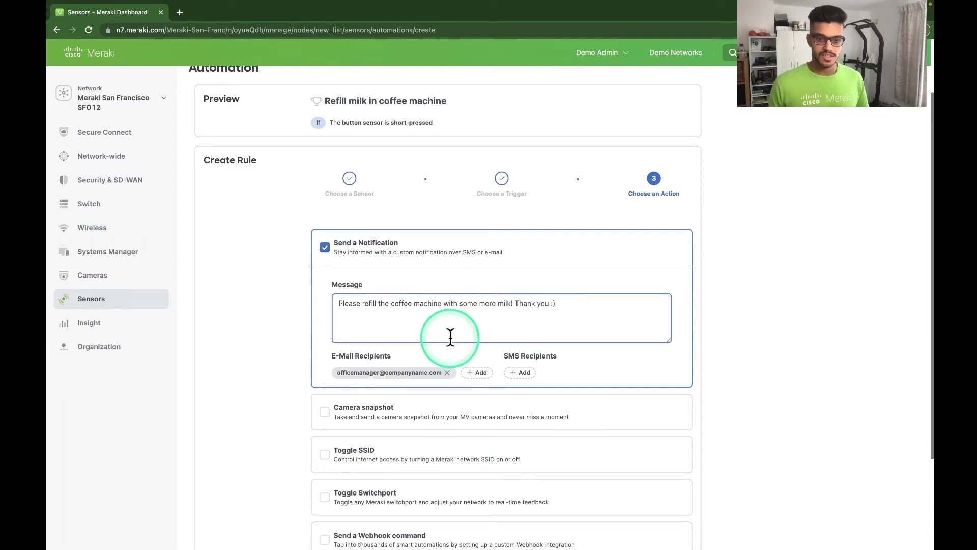
scroll(451, 337, down, 3)
click(680, 444)
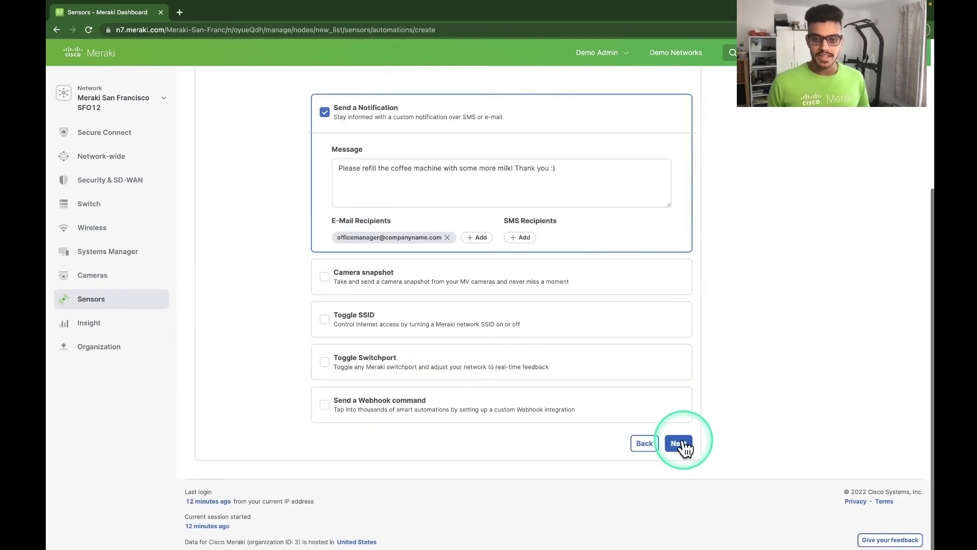
click(457, 388)
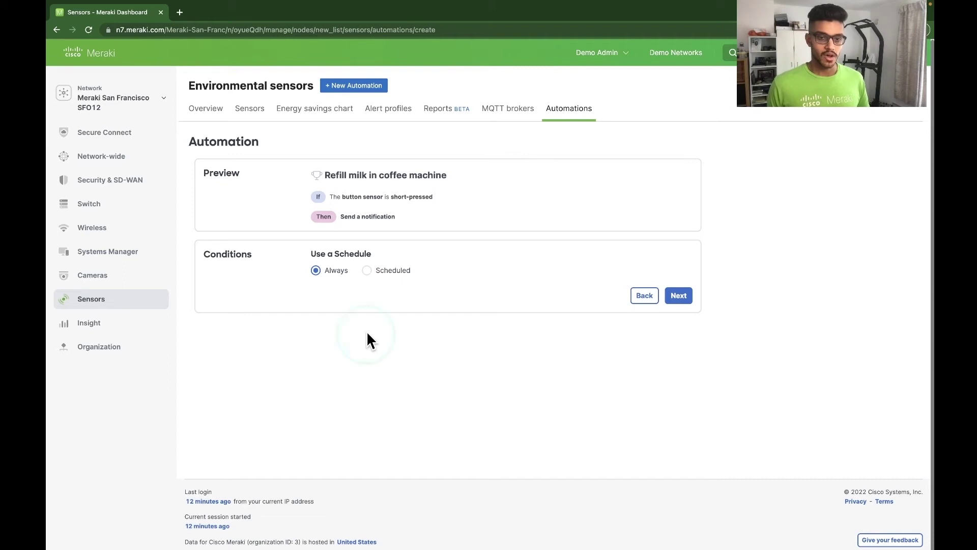
Schedule the automation with a new 'Working hours' schedule, Monday–Friday 09:00–17:00
click(368, 275)
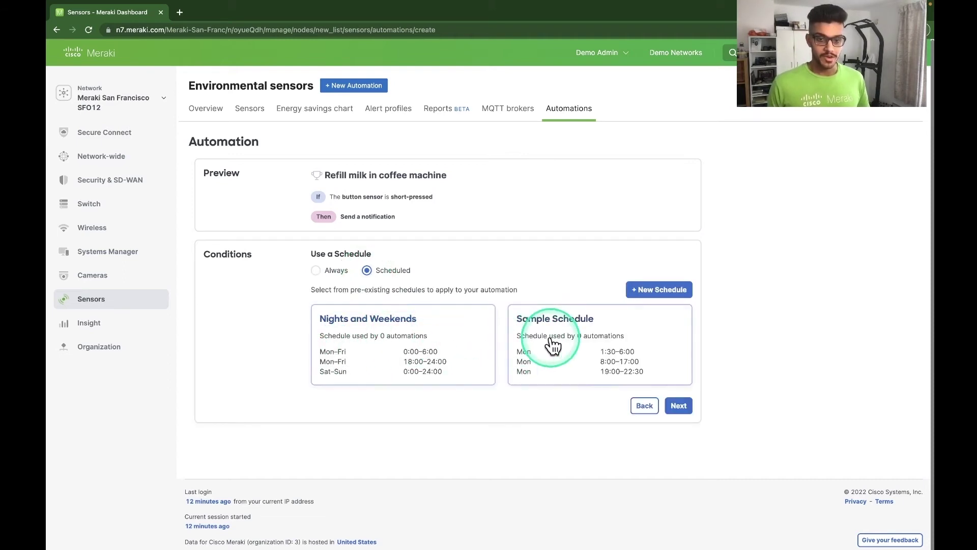
click(656, 291)
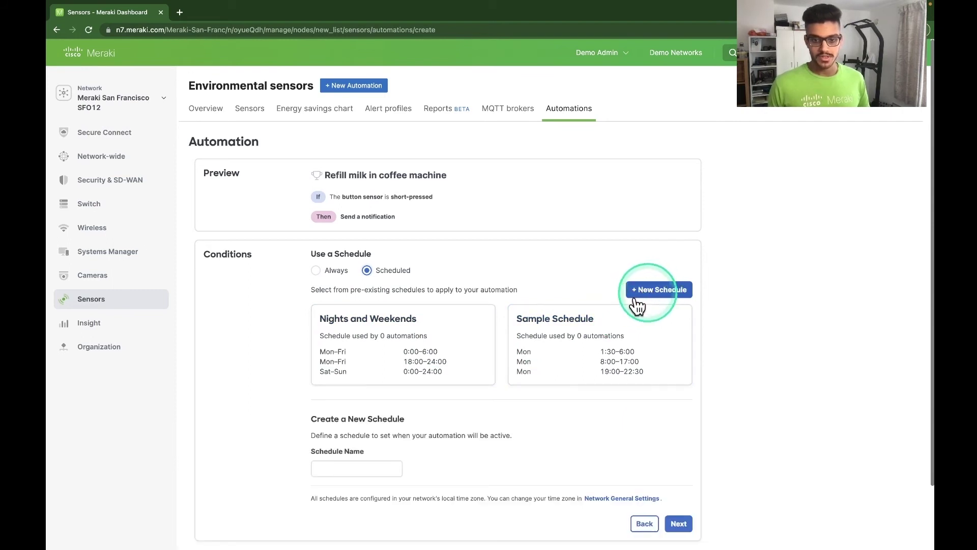
scroll(509, 305, down, 5)
double_click(351, 175)
key(super+a)
text(Working hours)
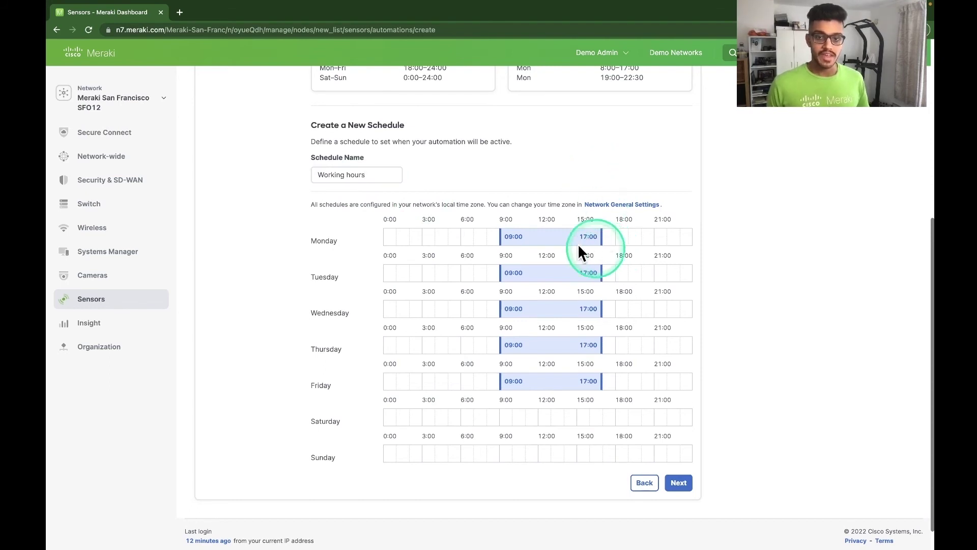
click(515, 239)
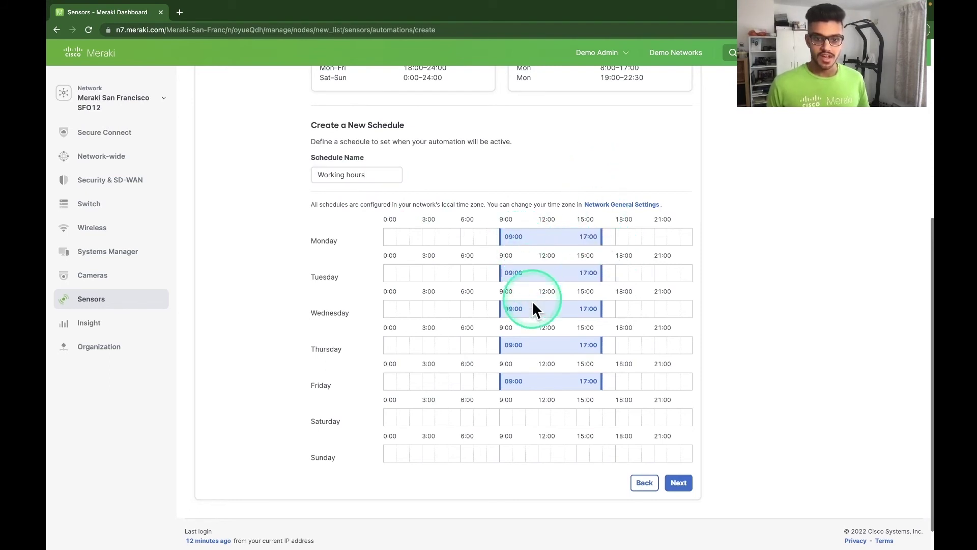
click(737, 411)
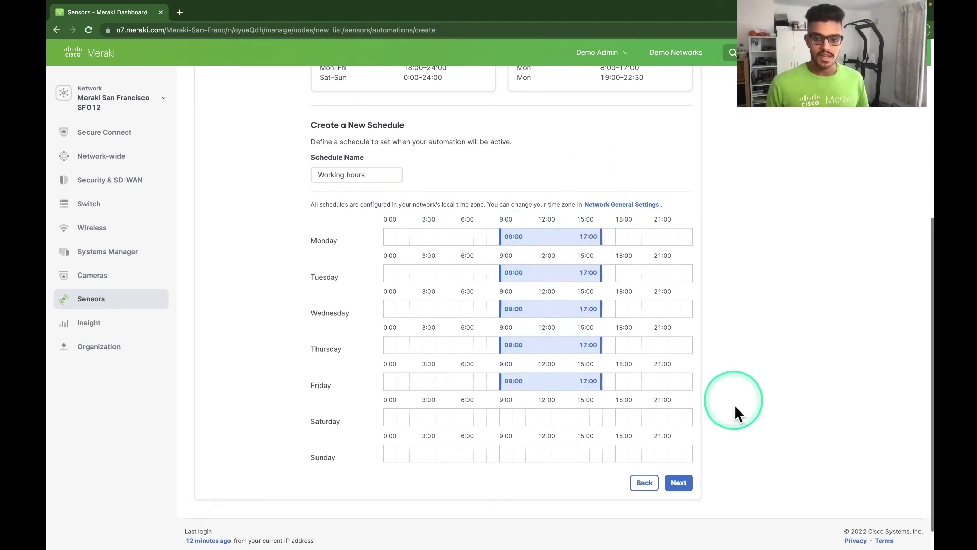
click(687, 484)
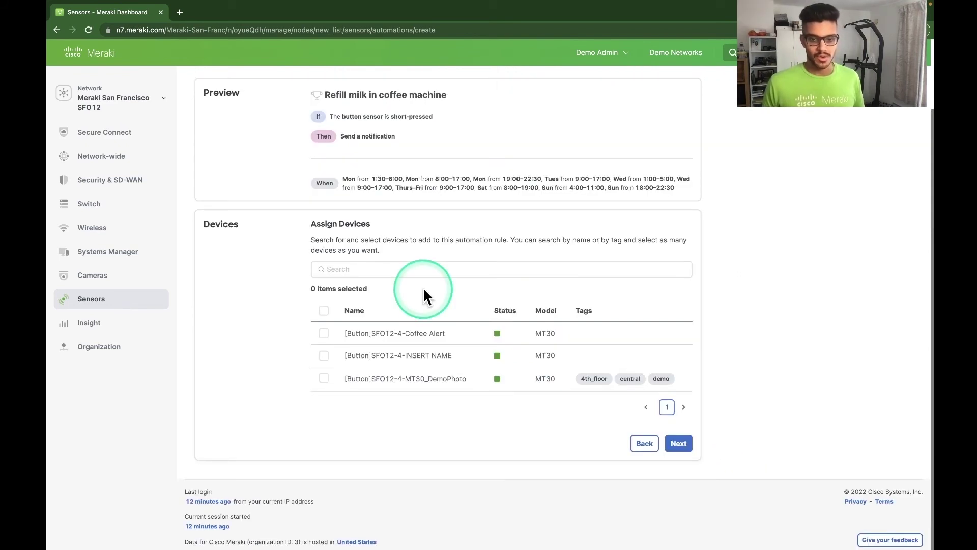
Assign the [Button]SFO12-4-Coffee Alert sensor and continue to the review
click(324, 335)
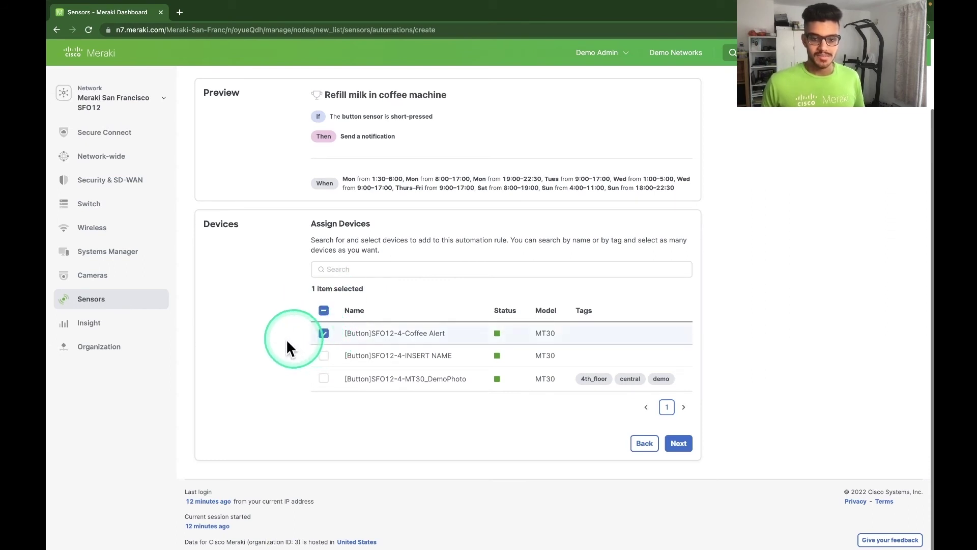
click(679, 444)
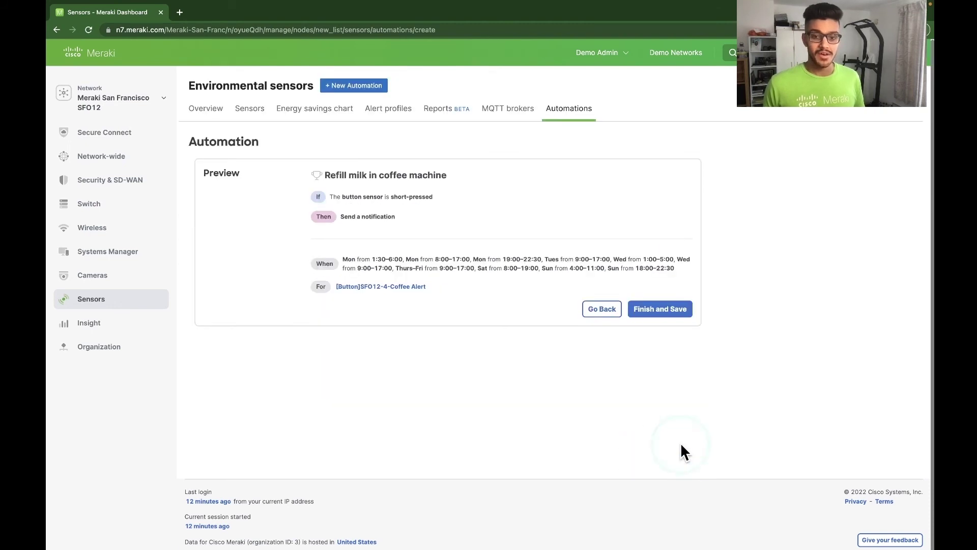
click(328, 175)
drag(327, 175, 521, 279)
click(520, 279)
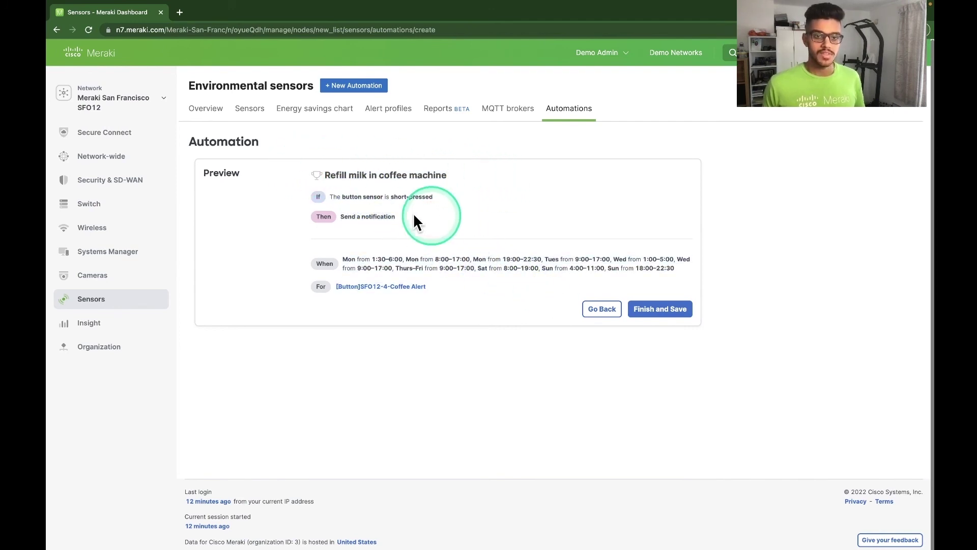